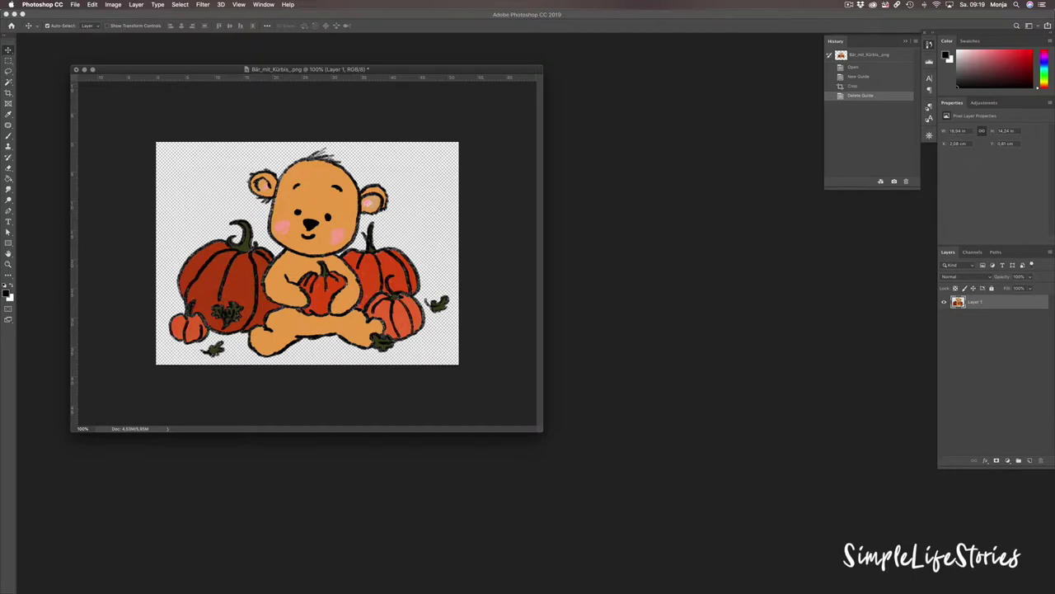
# Begin creating a new document from the File menu over the cropped bear PNG
pyautogui.click(75, 4)
# Create the 2048 × 1536 px, 300 ppi black-background Untitled-1 document and move its window aside
pyautogui.click(91, 14)
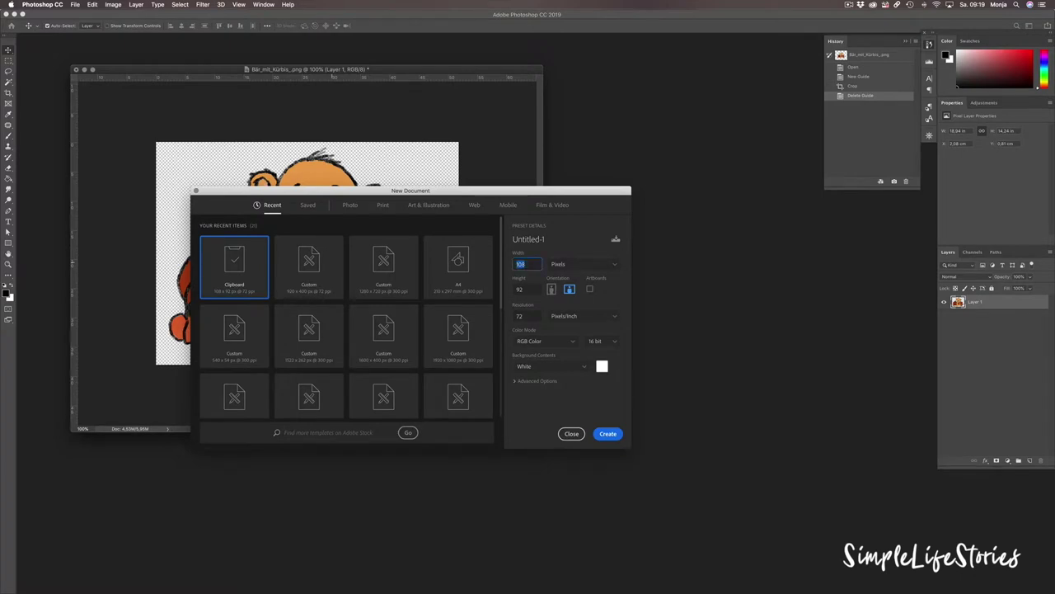
pyautogui.write('2048')
pyautogui.press('Tab')
pyautogui.write('1536')
pyautogui.press('Tab')
pyautogui.write('300')
pyautogui.click(551, 366)
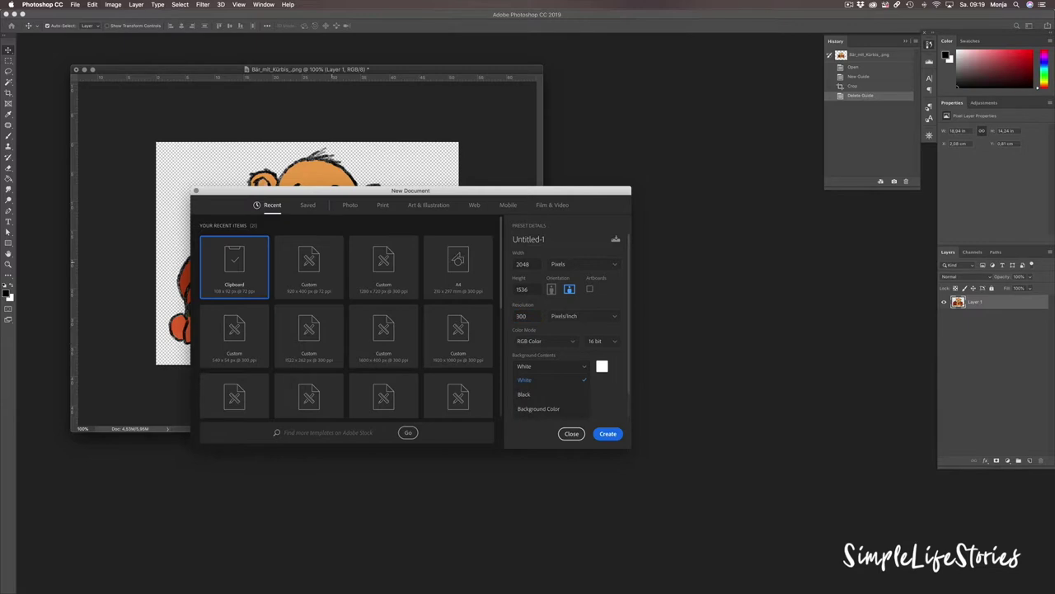
pyautogui.click(524, 394)
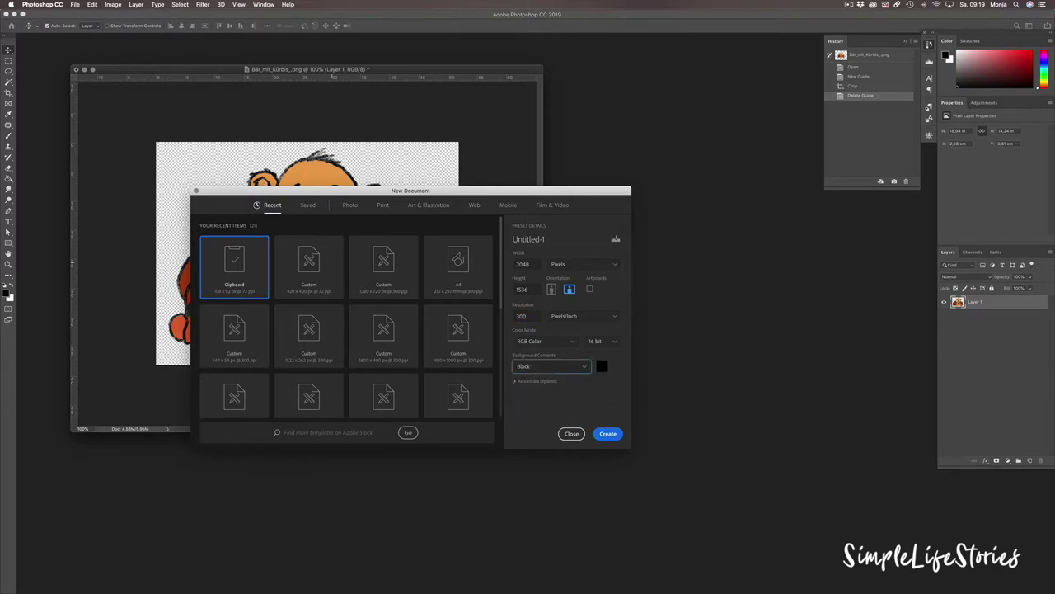
pyautogui.click(608, 433)
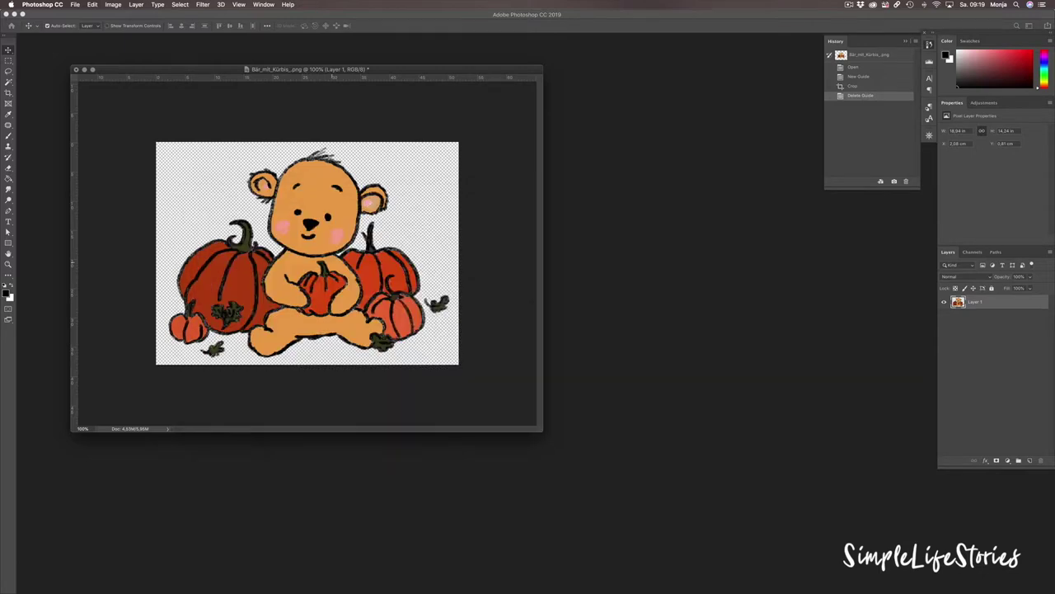
pyautogui.moveTo(239, 46)
pyautogui.mouseDown()
pyautogui.moveTo(339, 58)
pyautogui.moveTo(564, 114)
pyautogui.mouseUp()
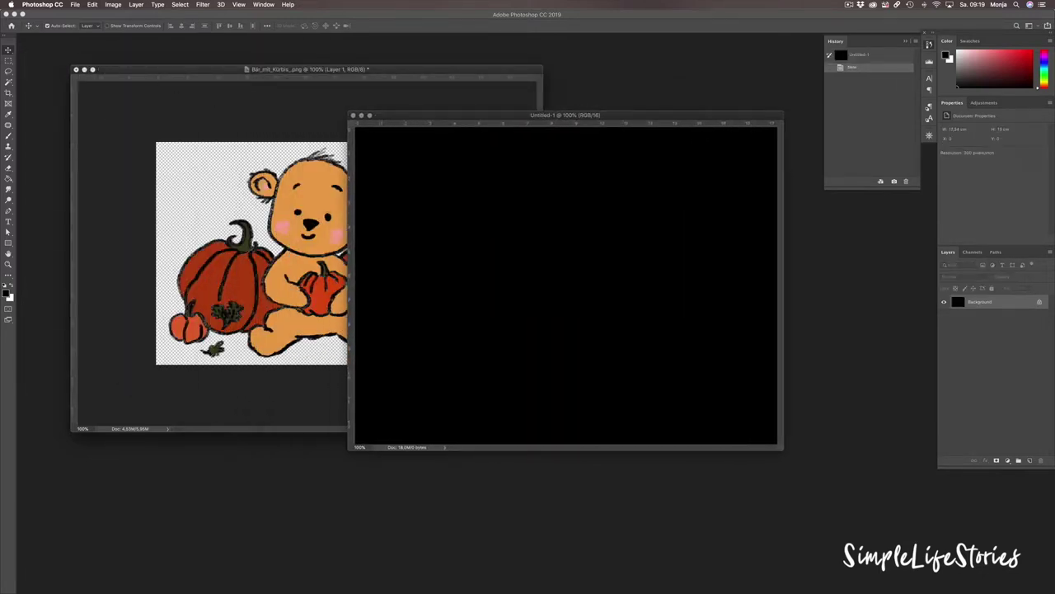
# Drag the bear layer into Untitled-1, accept the bit-depth conversion, and centre it as Layer 1
pyautogui.hotkey('ctrl', 'Tab')
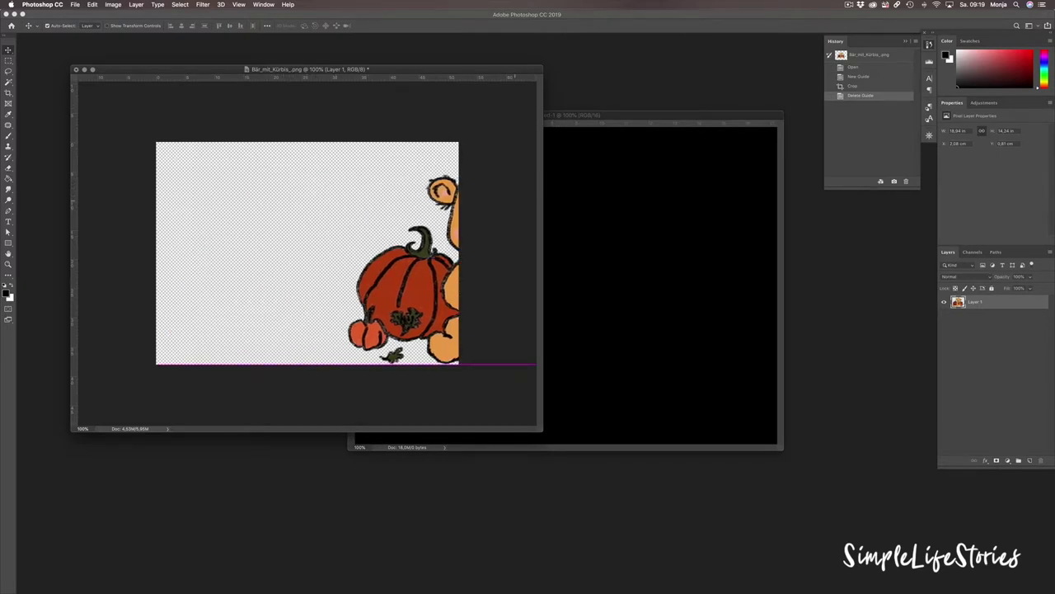
pyautogui.moveTo(340, 231); pyautogui.dragTo(594, 247)
pyautogui.click(592, 203)
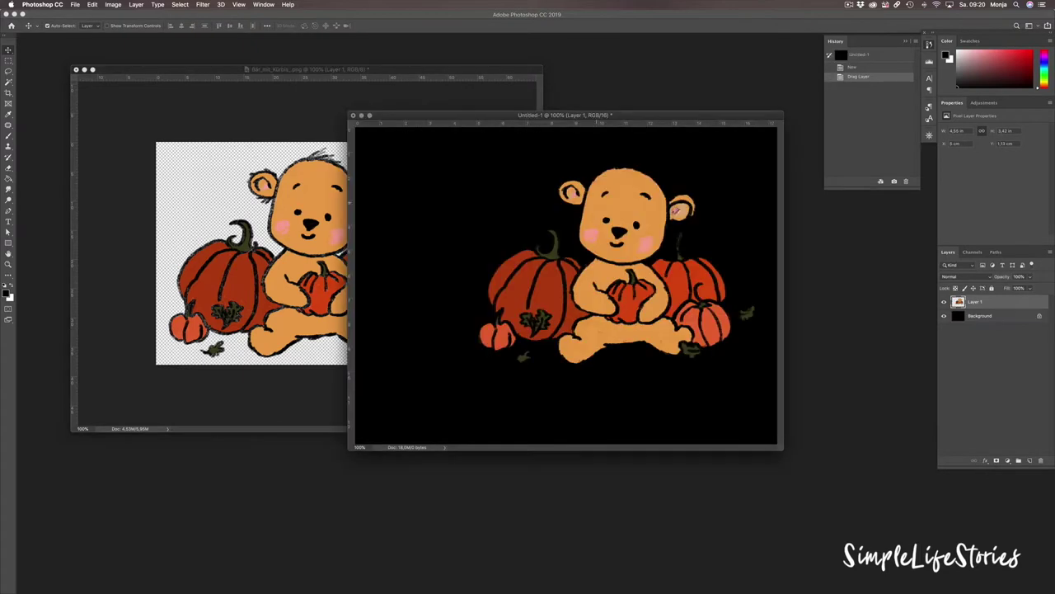
pyautogui.moveTo(565, 114); pyautogui.dragTo(430, 102)
pyautogui.moveTo(542, 198); pyautogui.dragTo(507, 223)
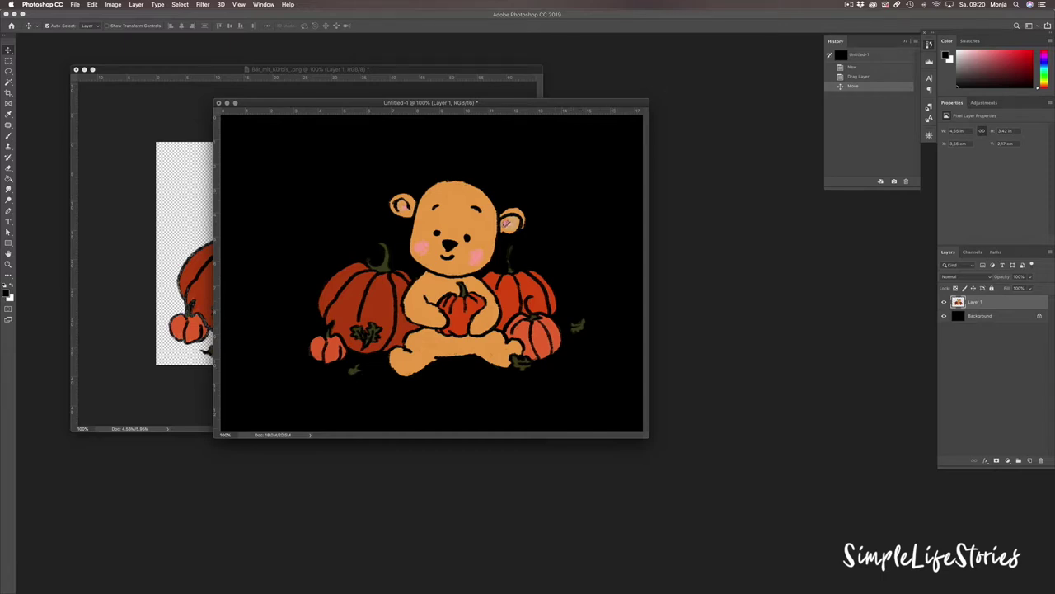
pyautogui.moveTo(649, 437); pyautogui.dragTo(709, 479)
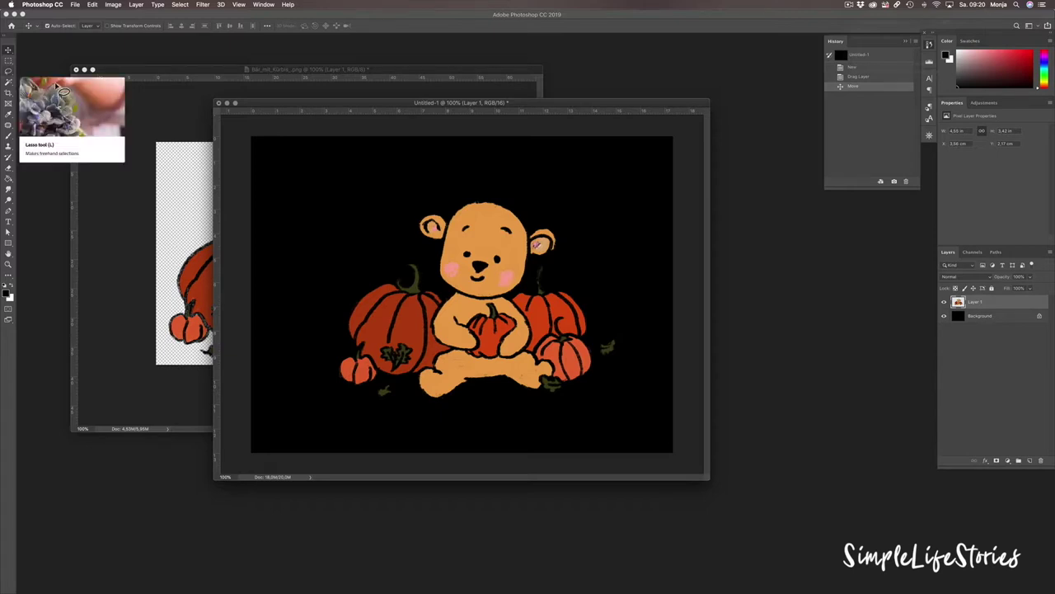
pyautogui.click(8, 70)
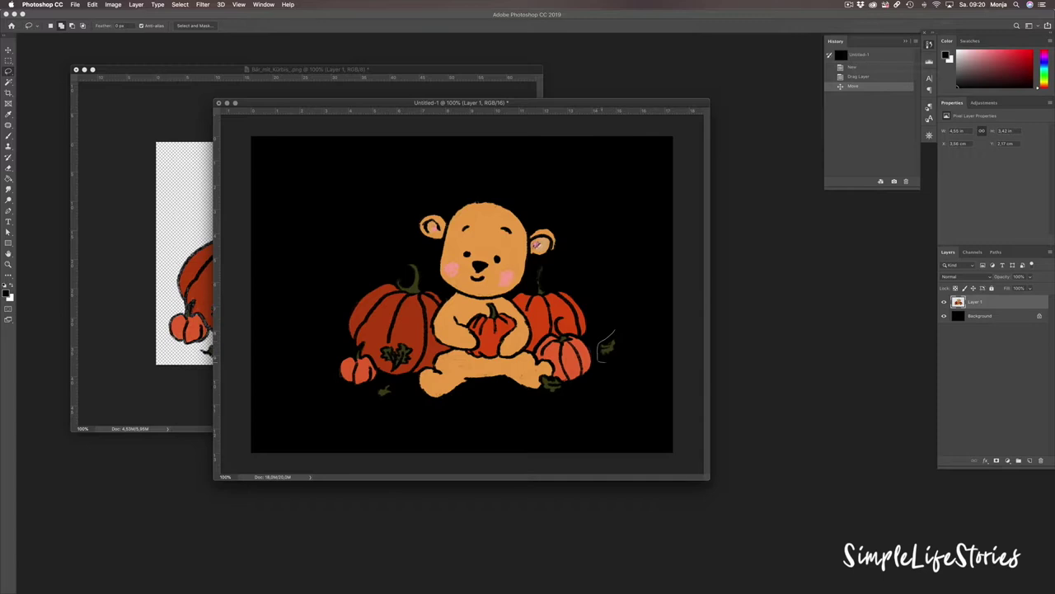
# Lasso the small leaf right of the pumpkins, paste it as Layer 2, and move it beside the bear's head
pyautogui.moveTo(613, 333); pyautogui.dragTo(611, 333)
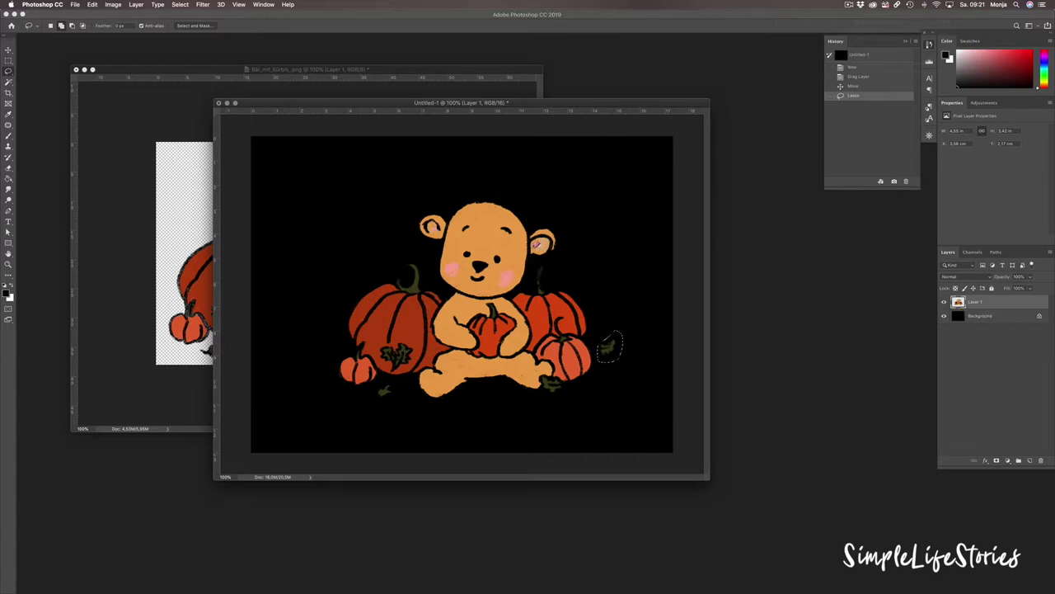
pyautogui.press('super')
pyautogui.click(92, 5)
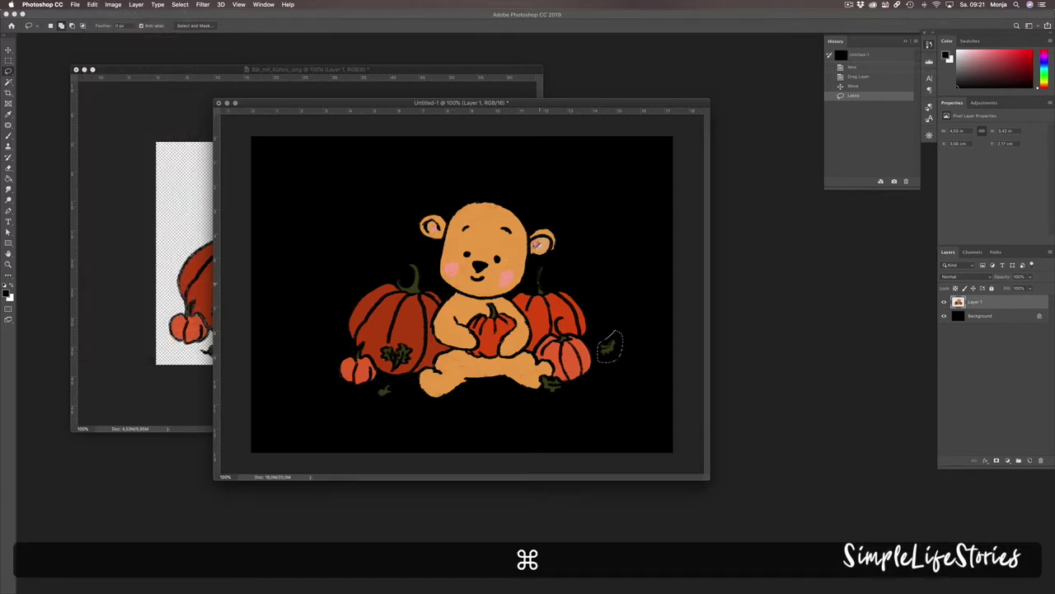
pyautogui.press('super+v')
pyautogui.moveTo(607, 347); pyautogui.dragTo(610, 350)
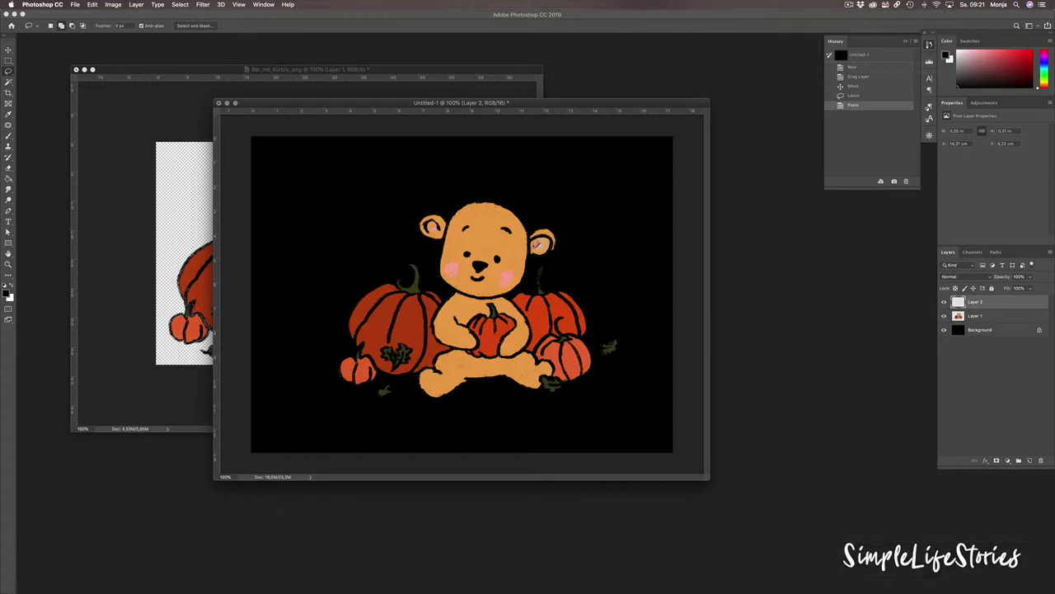
pyautogui.click(93, 4)
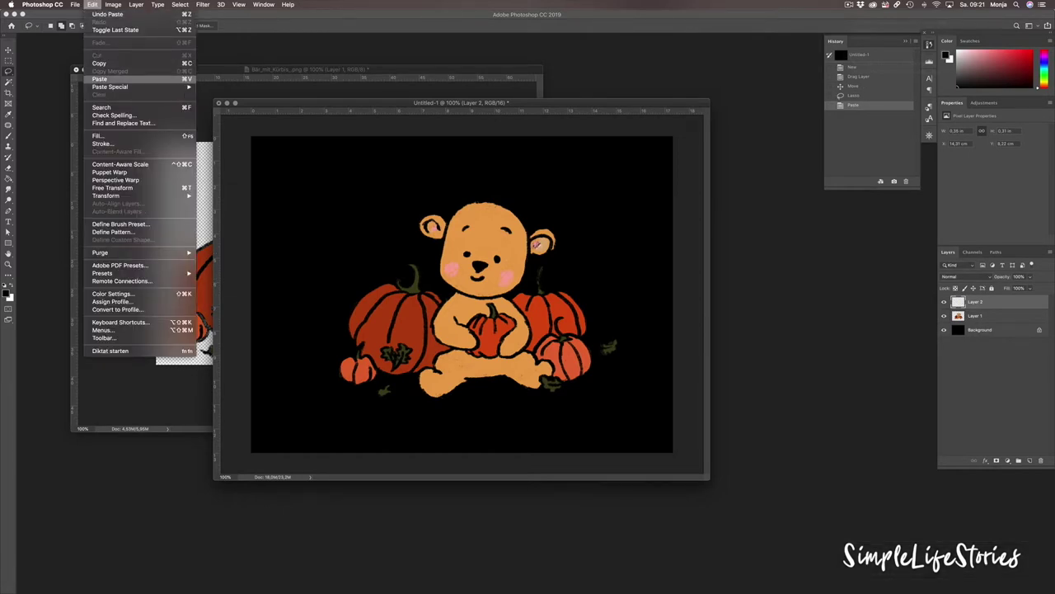
pyautogui.press('Escape')
pyautogui.press('v')
pyautogui.moveTo(610, 346)
pyautogui.mouseDown()
pyautogui.moveTo(612, 256)
pyautogui.moveTo(589, 190)
pyautogui.mouseUp()
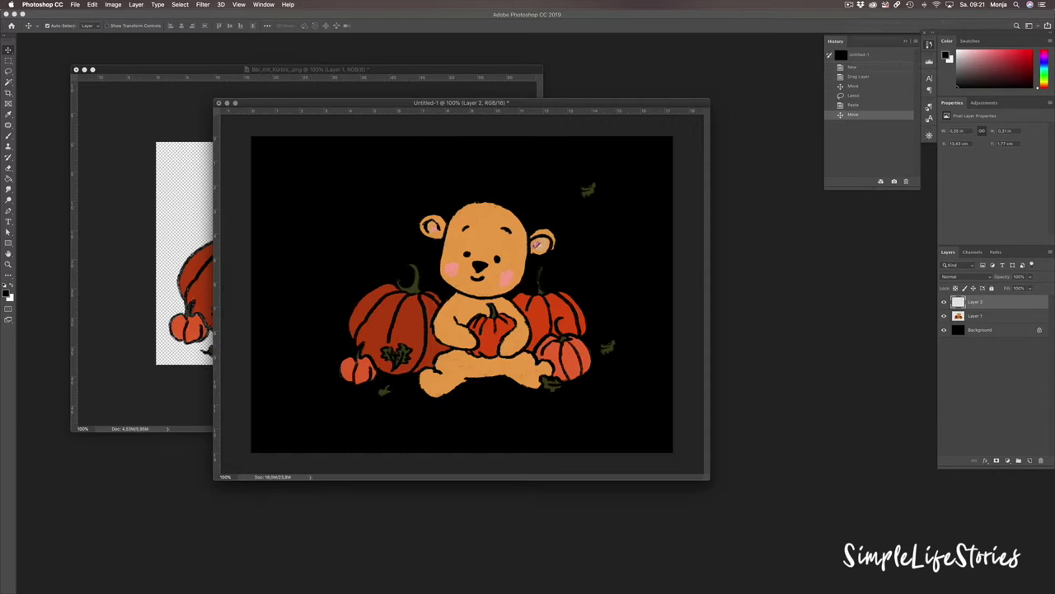
# Duplicate the leaf layer, move the copy to the canvas upper left, and rotate it
pyautogui.rightClick(989, 302)
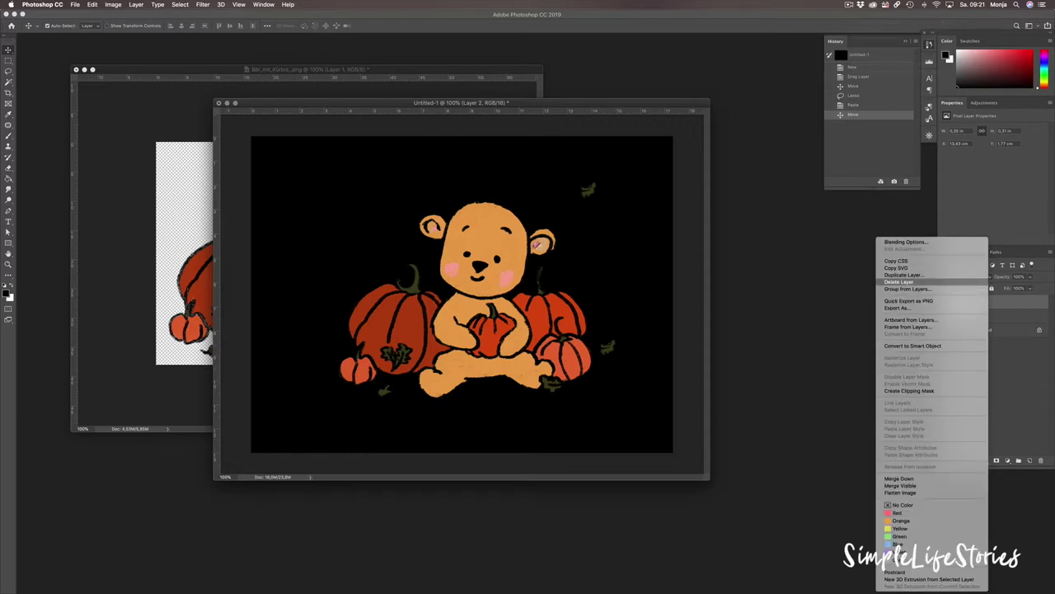
pyautogui.click(903, 275)
pyautogui.press('Return')
pyautogui.moveTo(587, 189); pyautogui.dragTo(302, 186)
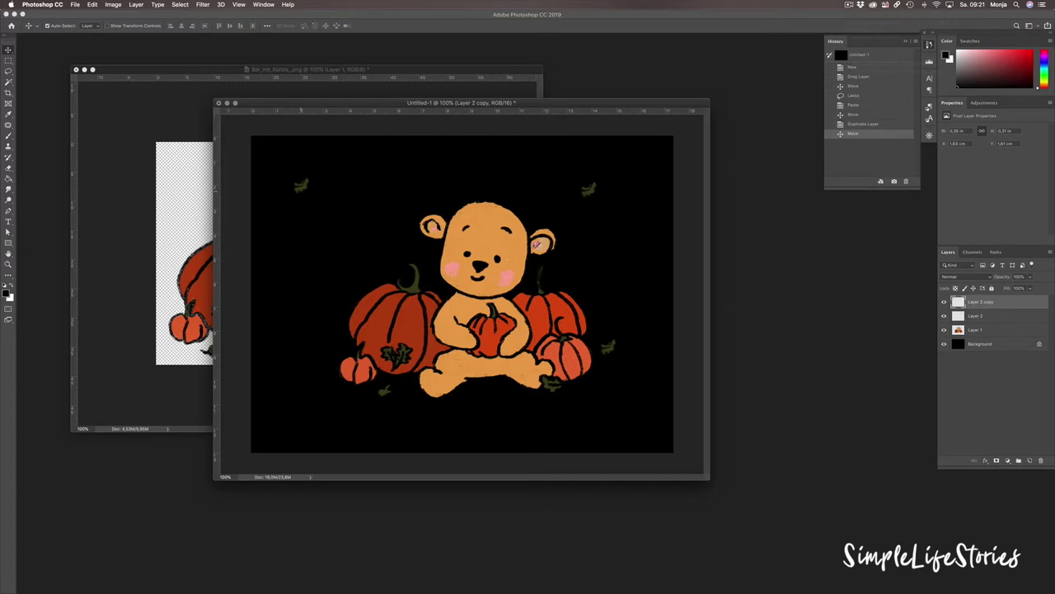
pyautogui.hotkey('ctrl', 't')
pyautogui.moveTo(347, 175); pyautogui.dragTo(346, 186)
pyautogui.press('Return')
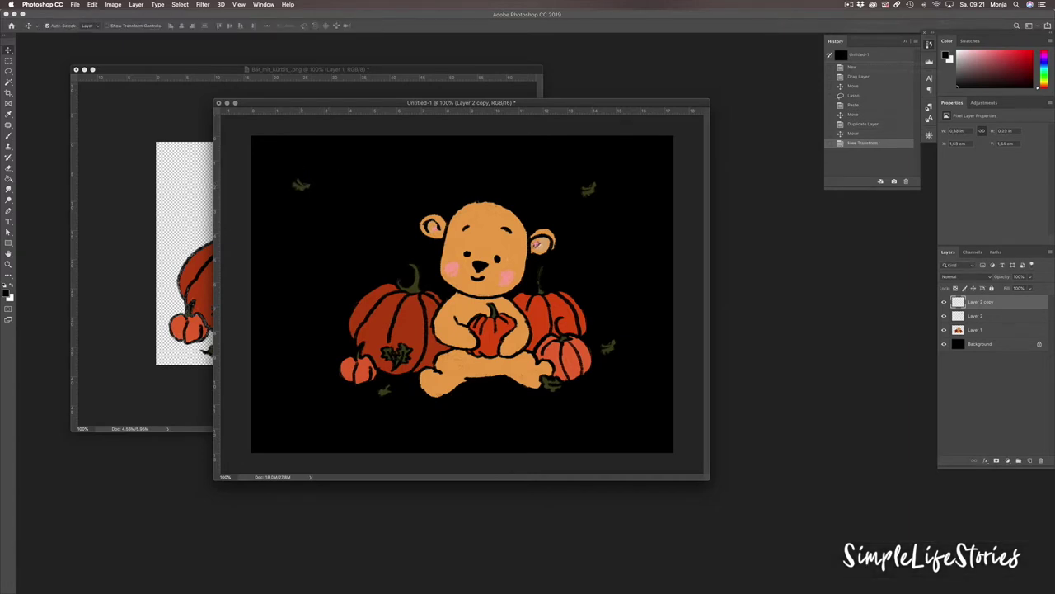
# Duplicate that leaf again, flip it horizontally, and place it lower on the left
pyautogui.rightClick(1001, 302)
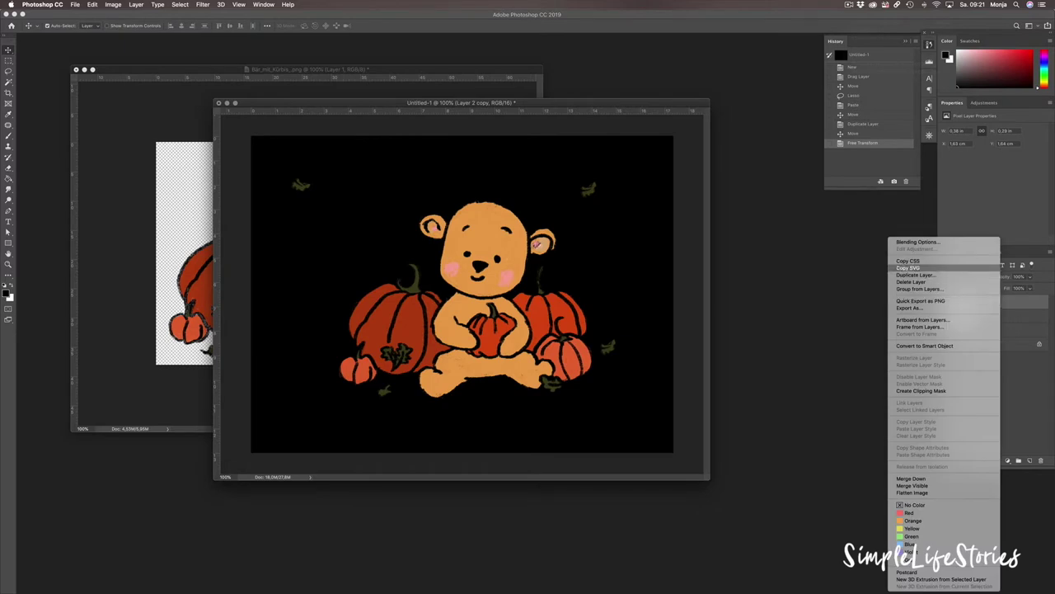
pyautogui.click(916, 275)
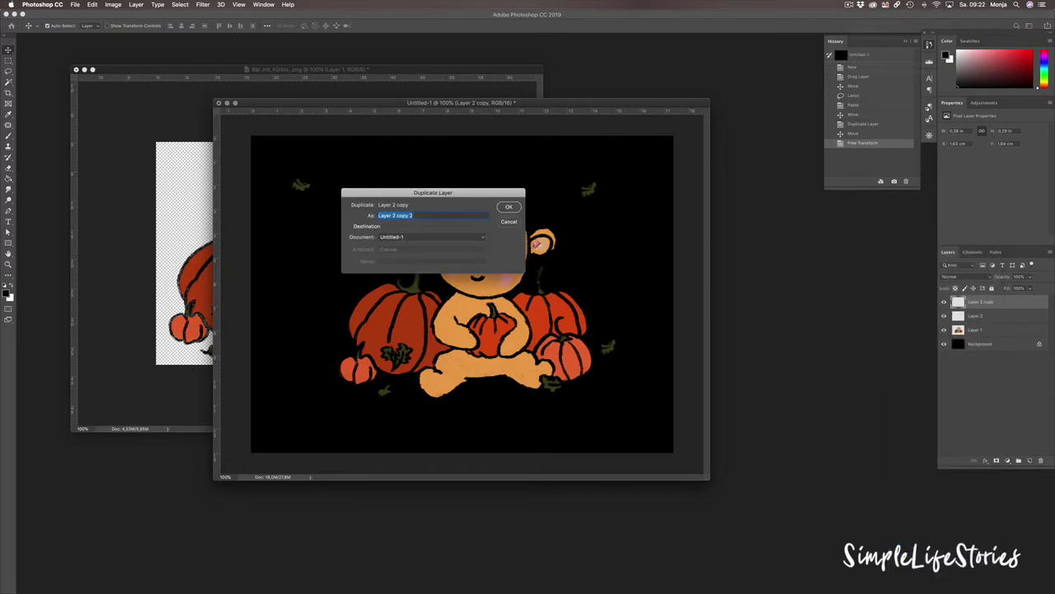
pyautogui.press('Return')
pyautogui.moveTo(301, 185); pyautogui.dragTo(327, 233)
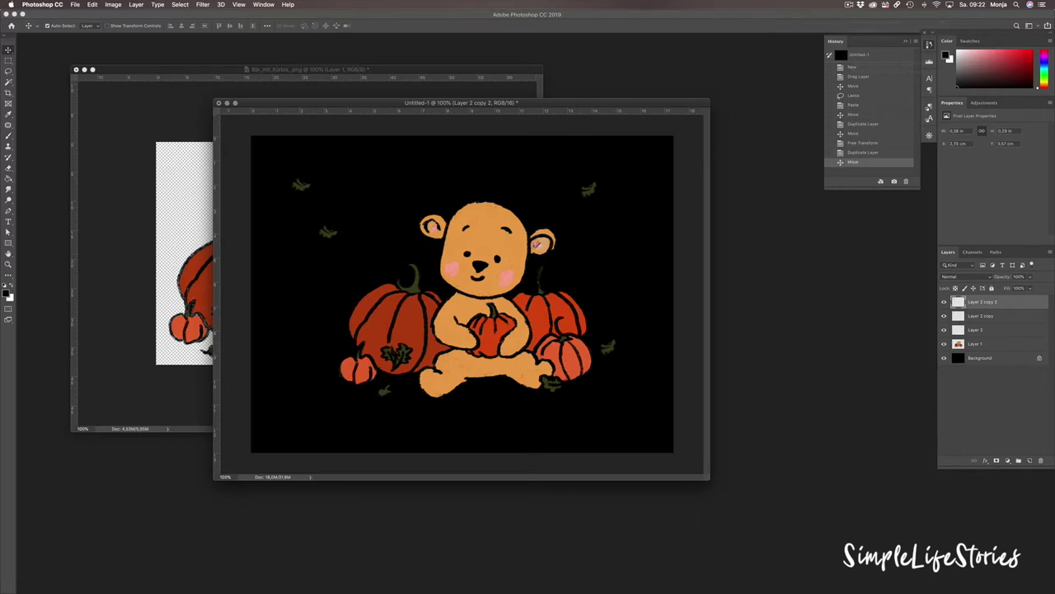
pyautogui.click(93, 5)
pyautogui.moveTo(105, 195)
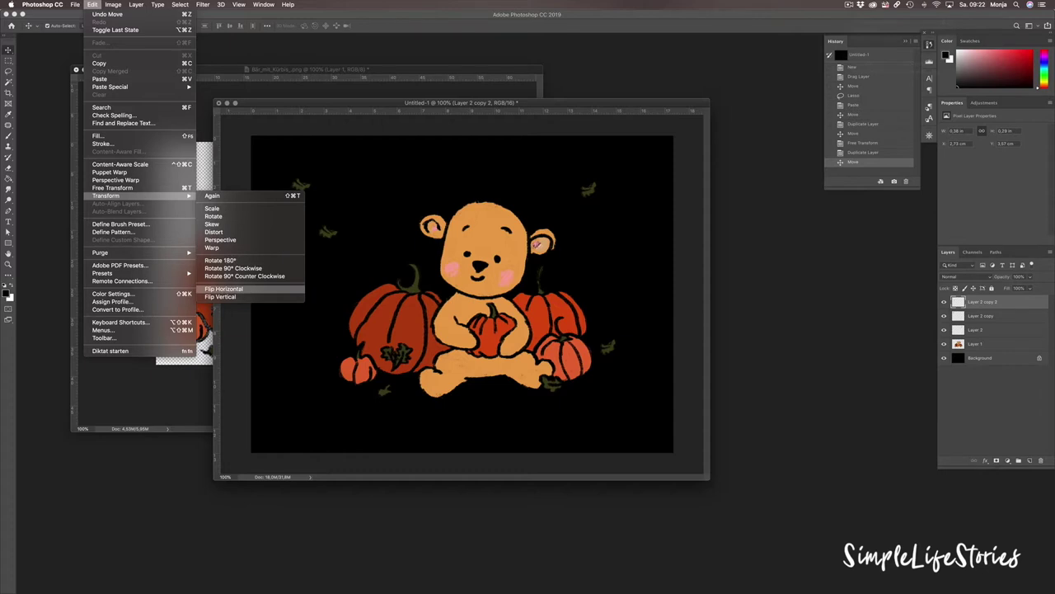
pyautogui.click(227, 289)
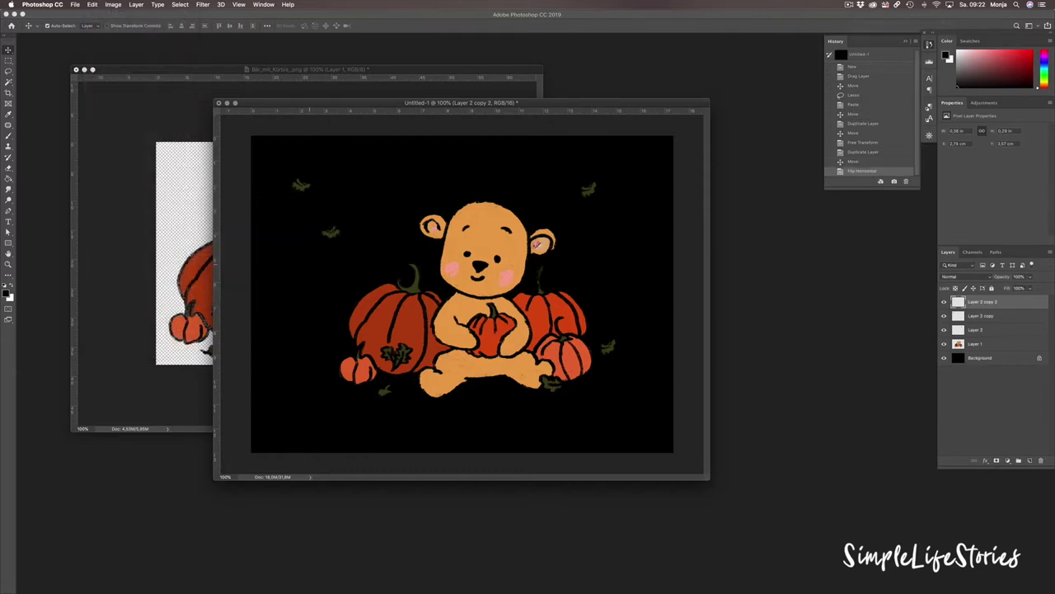
pyautogui.moveTo(330, 231); pyautogui.dragTo(340, 262)
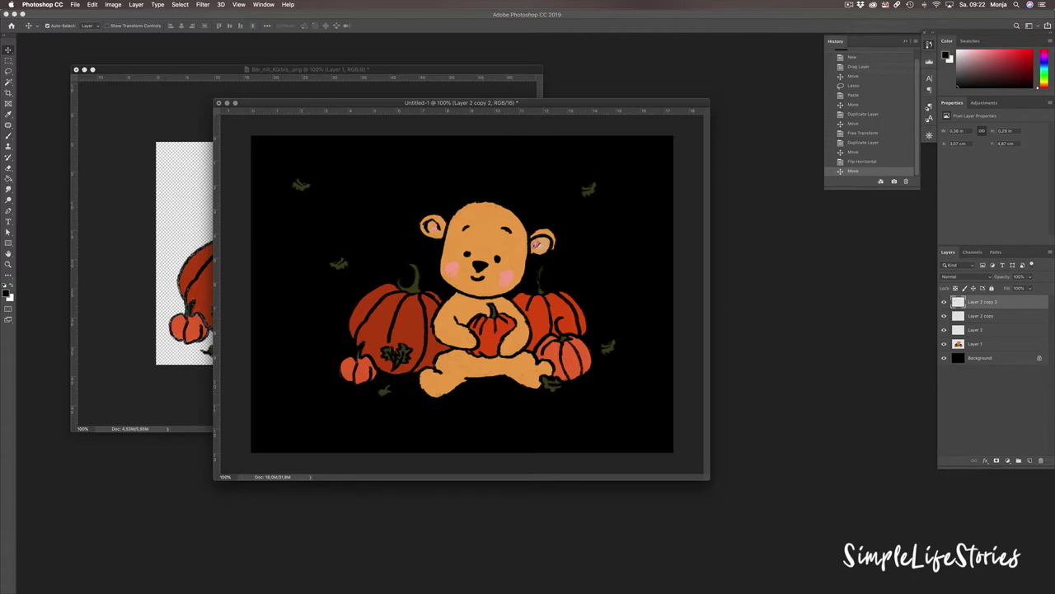
pyautogui.hotkey('alt', '[')
pyautogui.hotkey('alt', '[')
pyautogui.hotkey('alt', '[')
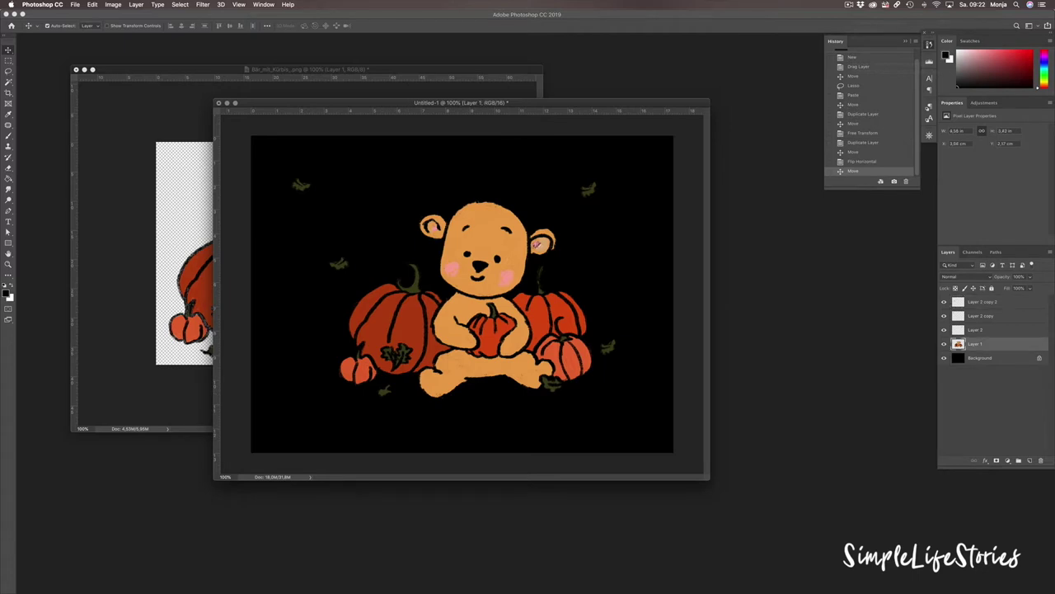
# Copy the dark leaf below the small pumpkin onto Layer 3 and move it to the canvas's left side
pyautogui.click(8, 72)
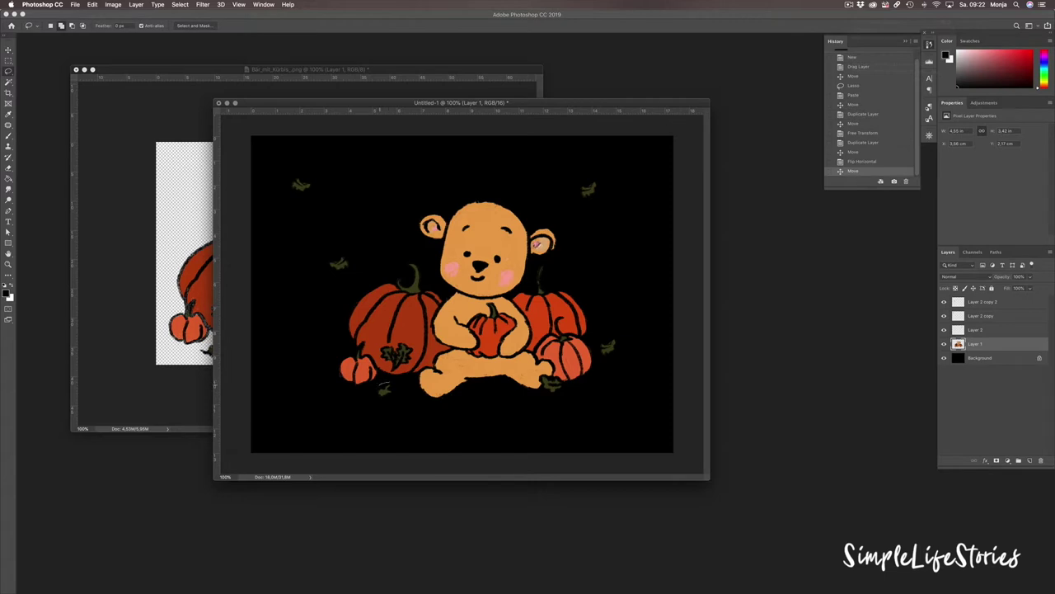
pyautogui.moveTo(379, 384); pyautogui.dragTo(377, 386)
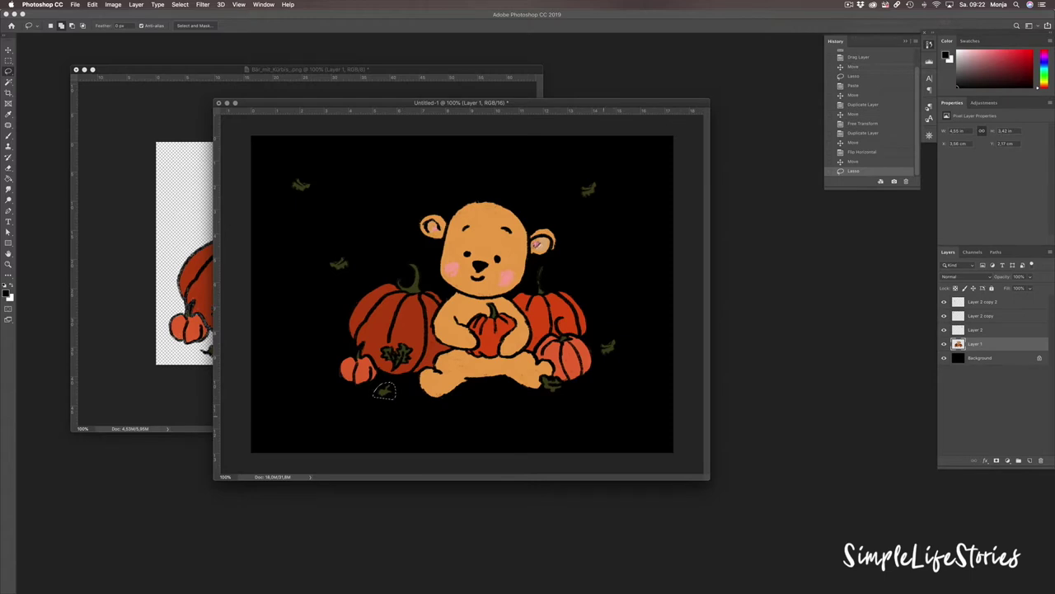
pyautogui.press('super+c')
pyautogui.press('super+v')
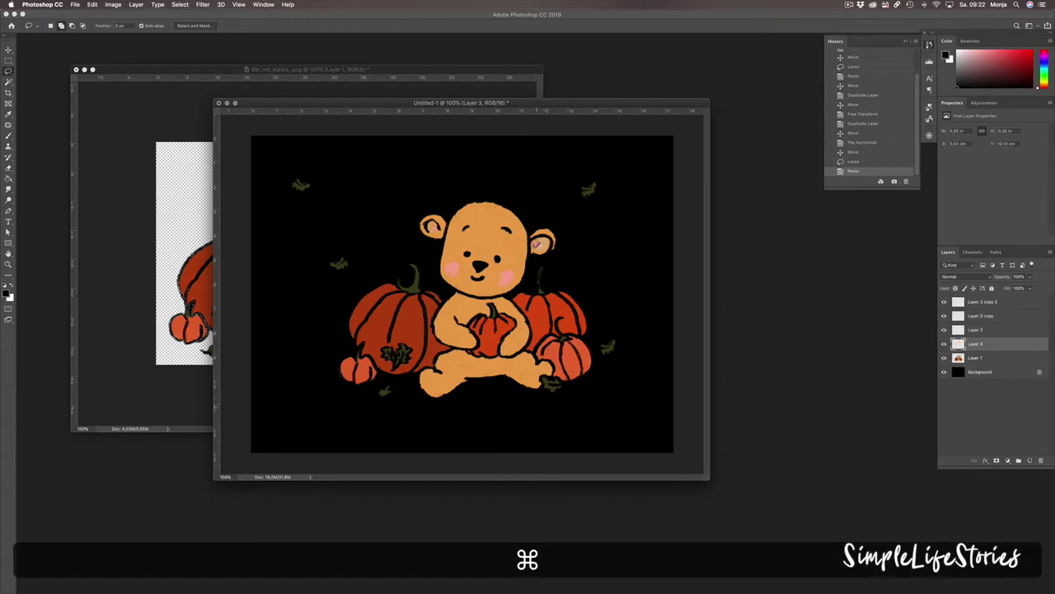
pyautogui.press('v')
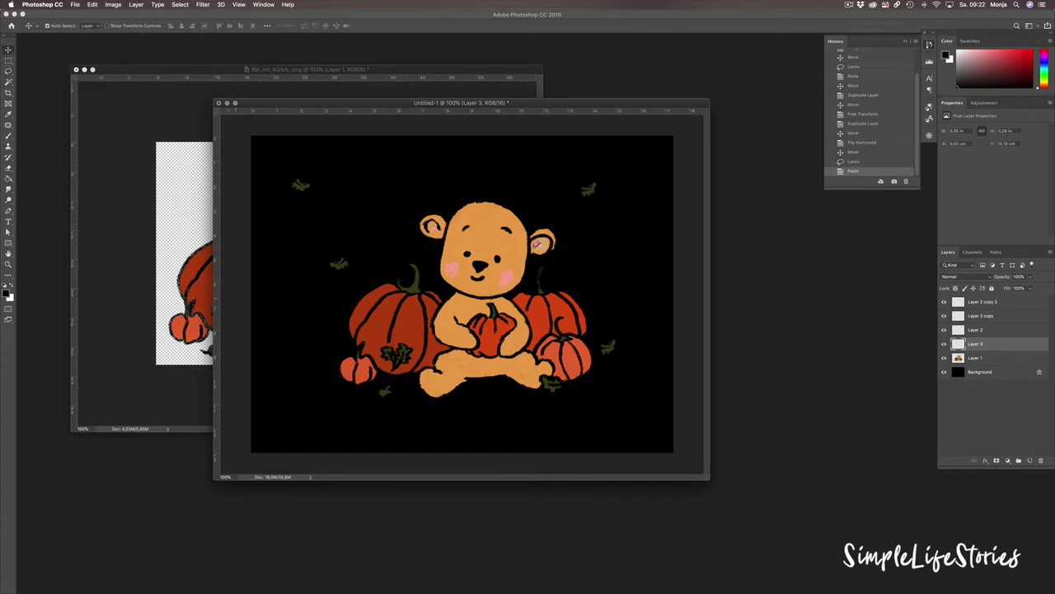
pyautogui.moveTo(383, 391); pyautogui.dragTo(280, 332)
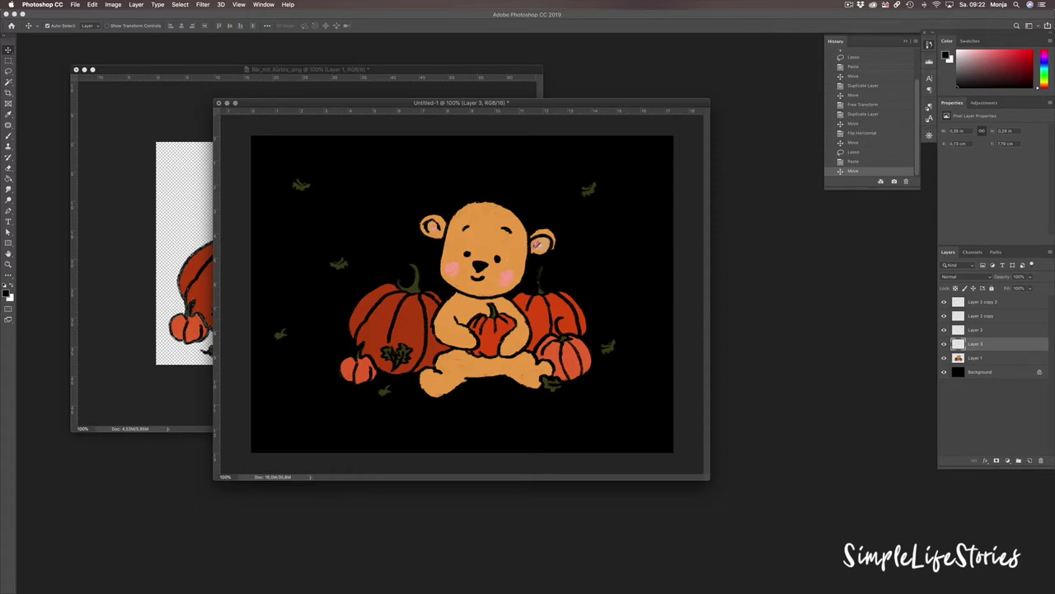
pyautogui.rightClick(981, 372)
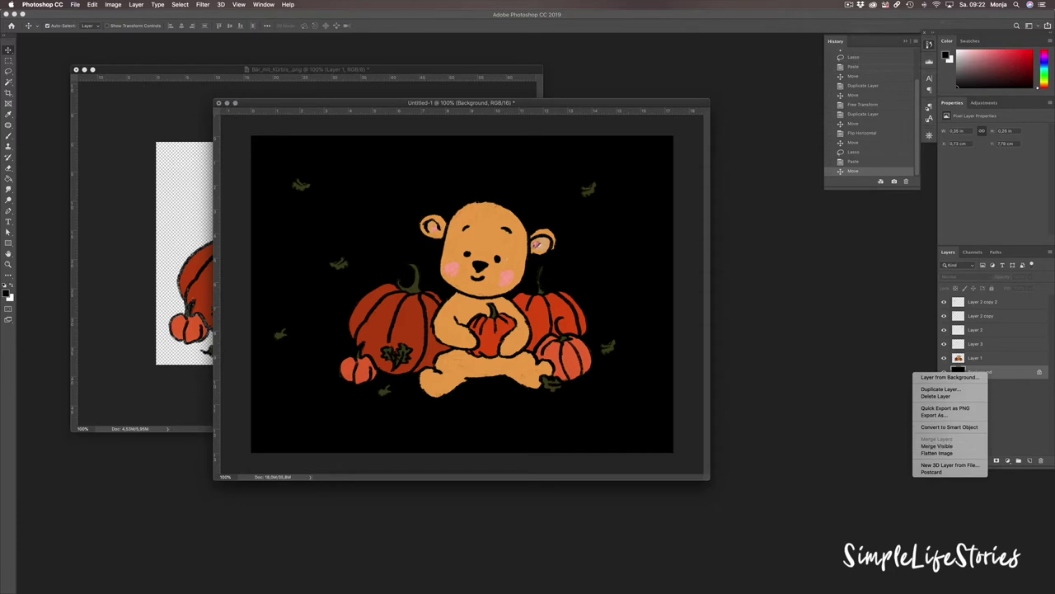
# Merge visible layers and save the flattened image as JPEG pumpkin_bear with default quality
pyautogui.click(937, 445)
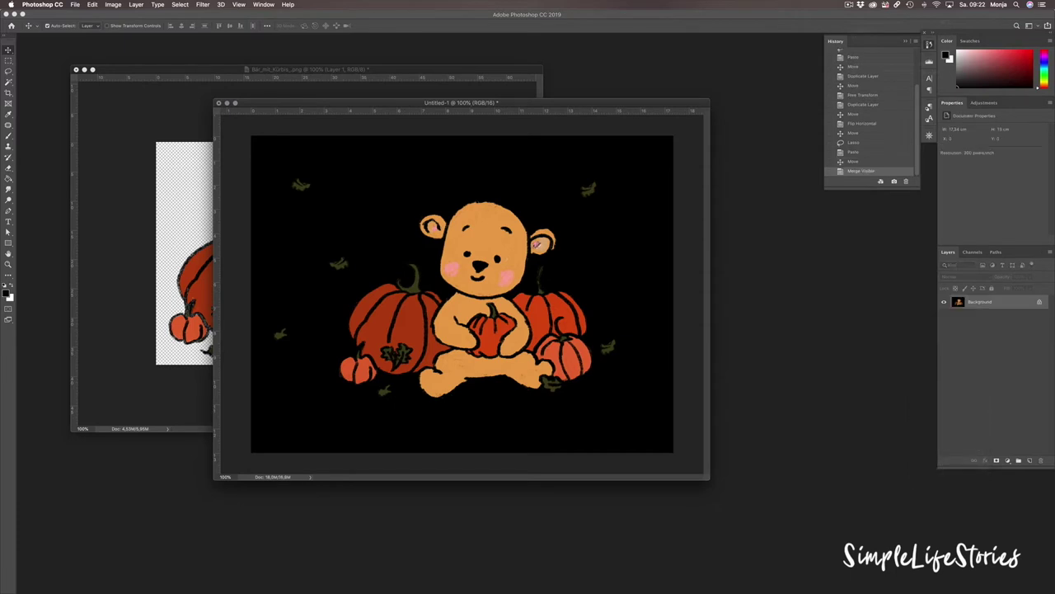
pyautogui.click(75, 5)
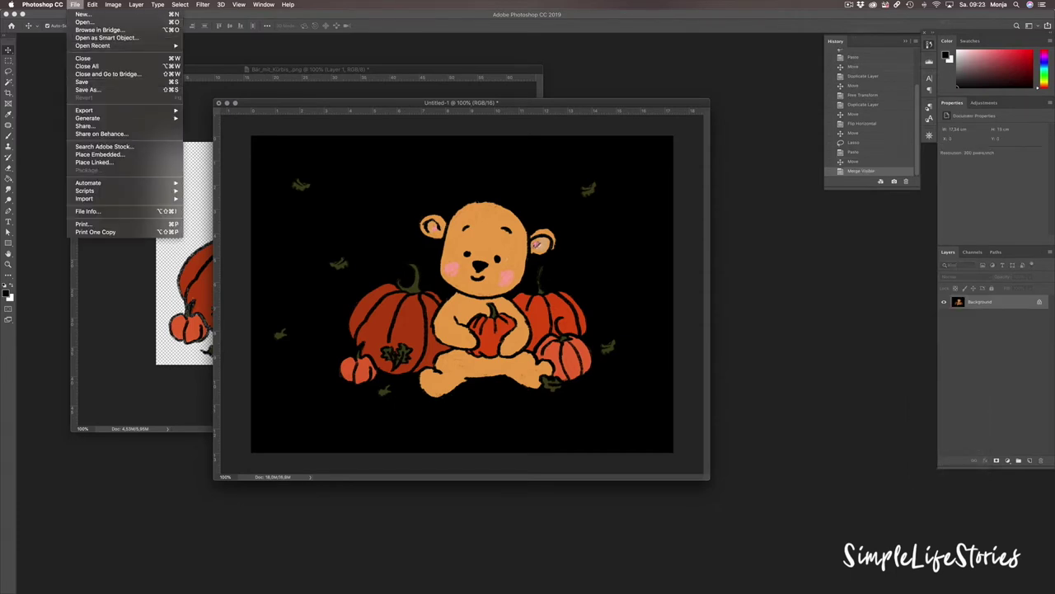
pyautogui.click(87, 89)
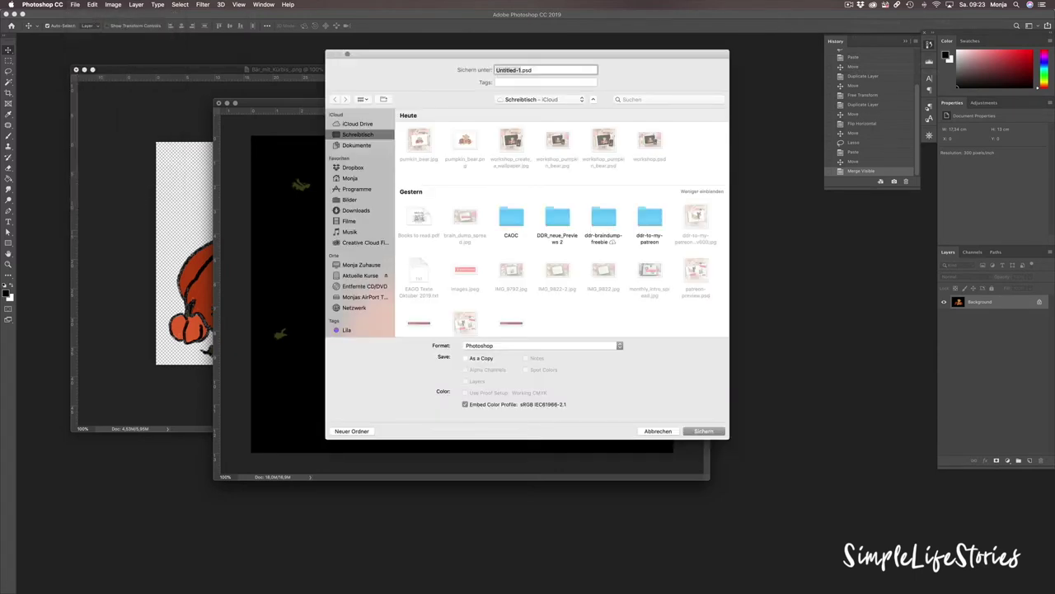
pyautogui.click(541, 345)
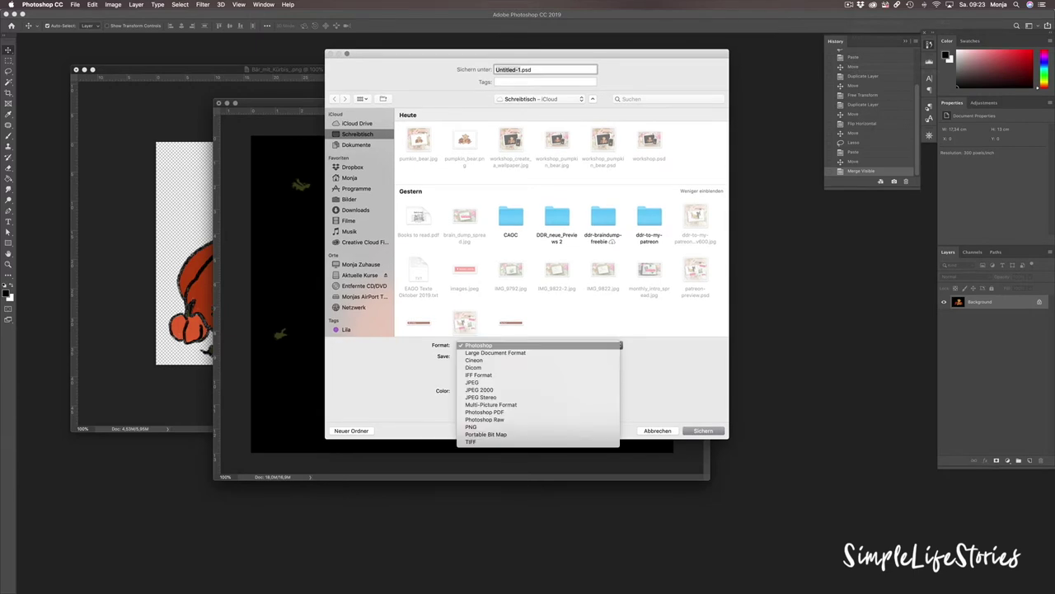
pyautogui.click(495, 382)
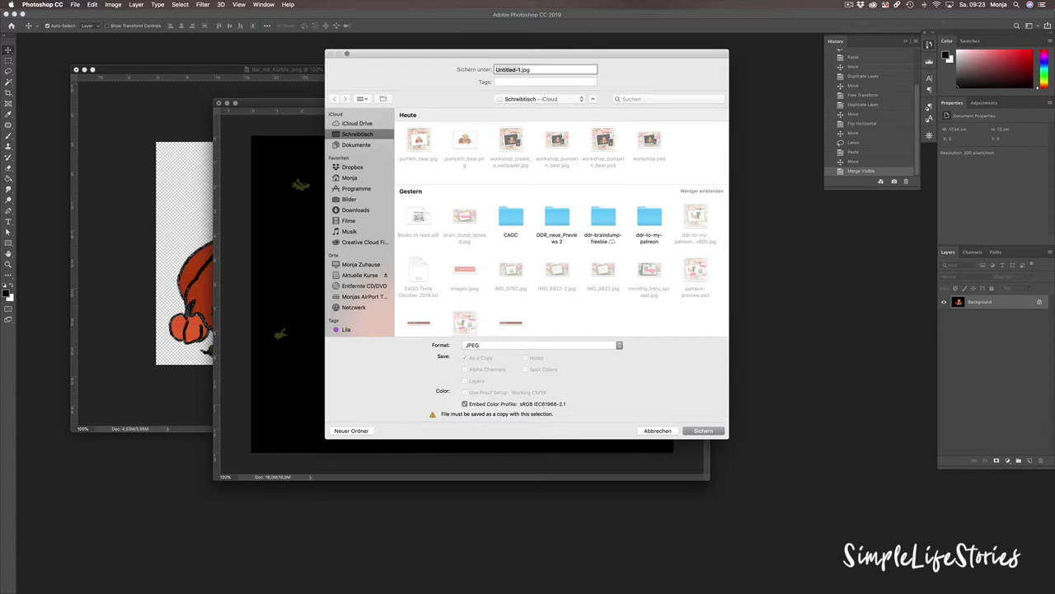
pyautogui.write('pump')
pyautogui.write('kin_bear')
pyautogui.press('space')
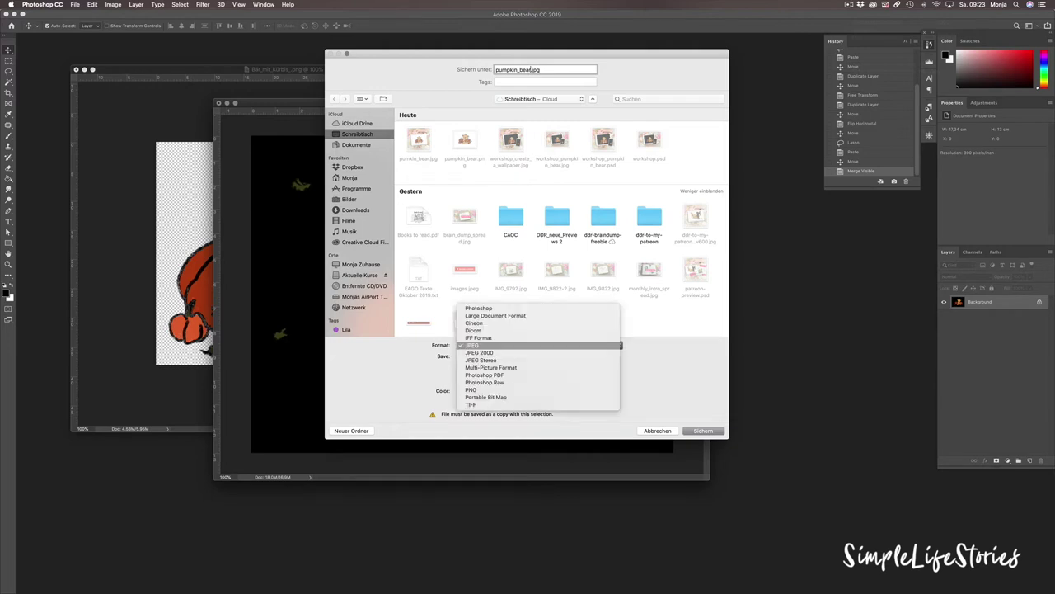
pyautogui.press('Up')
pyautogui.press('Up')
pyautogui.press('Up')
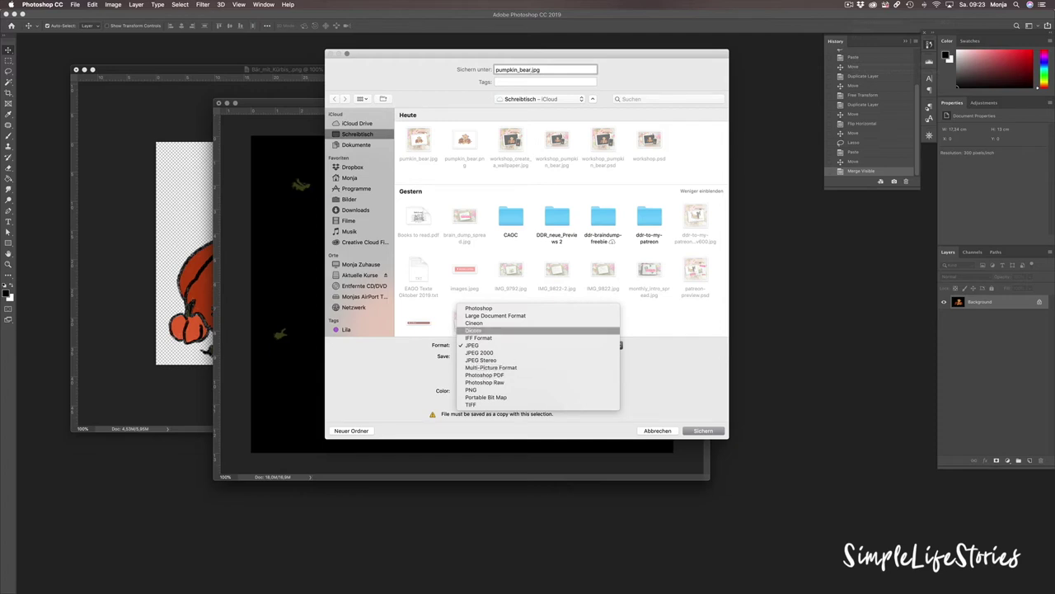
pyautogui.click(528, 70)
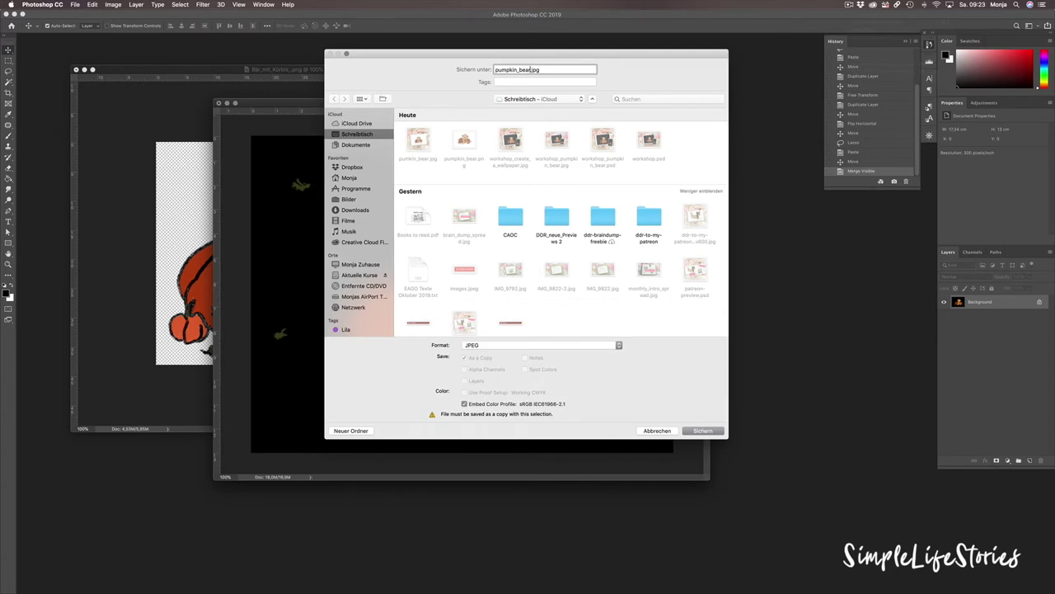
pyautogui.press('Return')
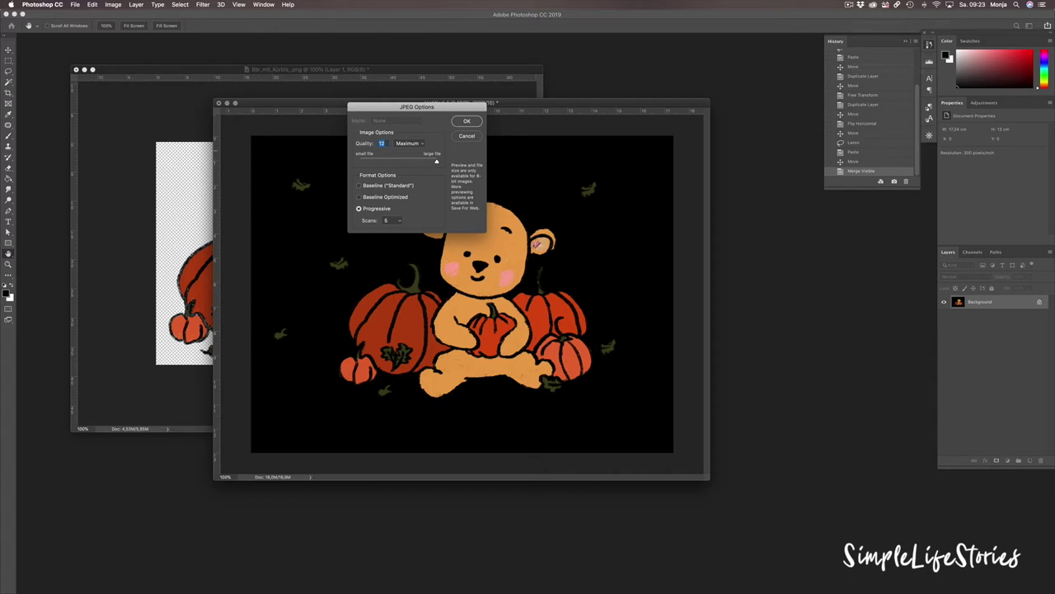
pyautogui.press('Return')
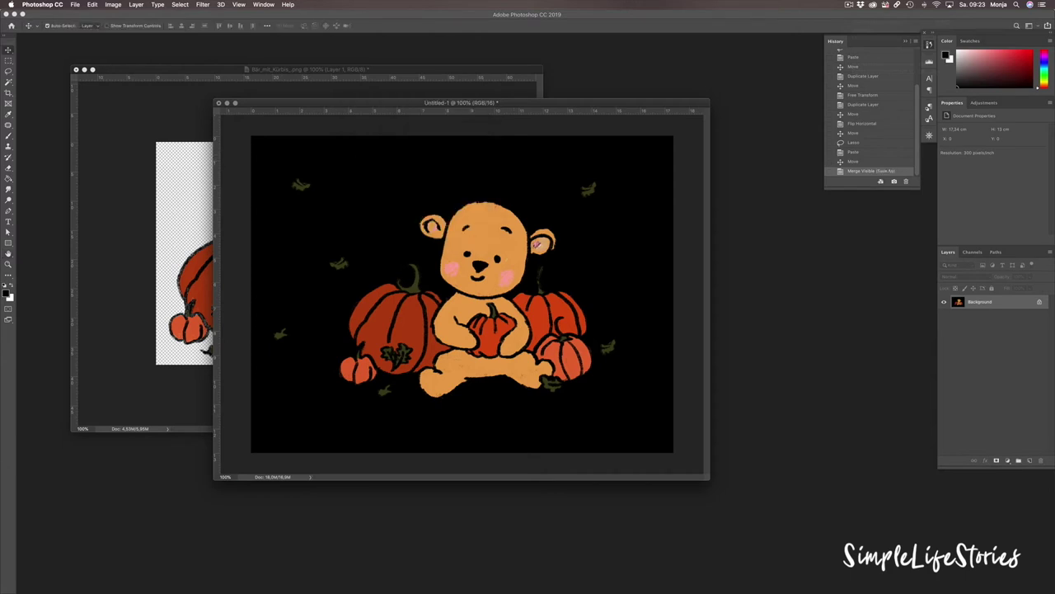
# Undo the merge to restore the separate layers
pyautogui.press('super+z')
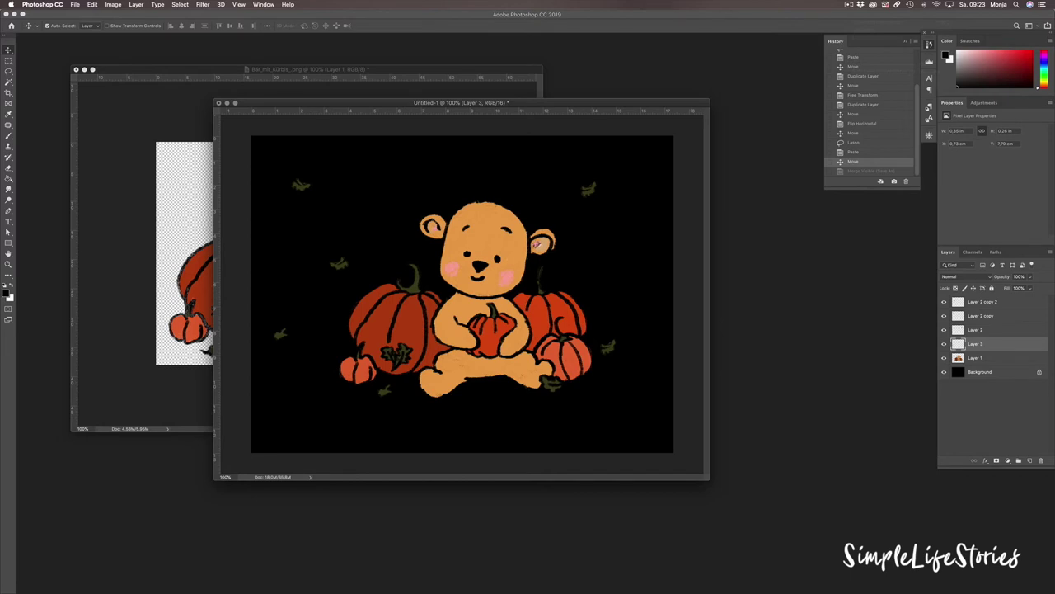
pyautogui.click(75, 4)
pyautogui.click(86, 89)
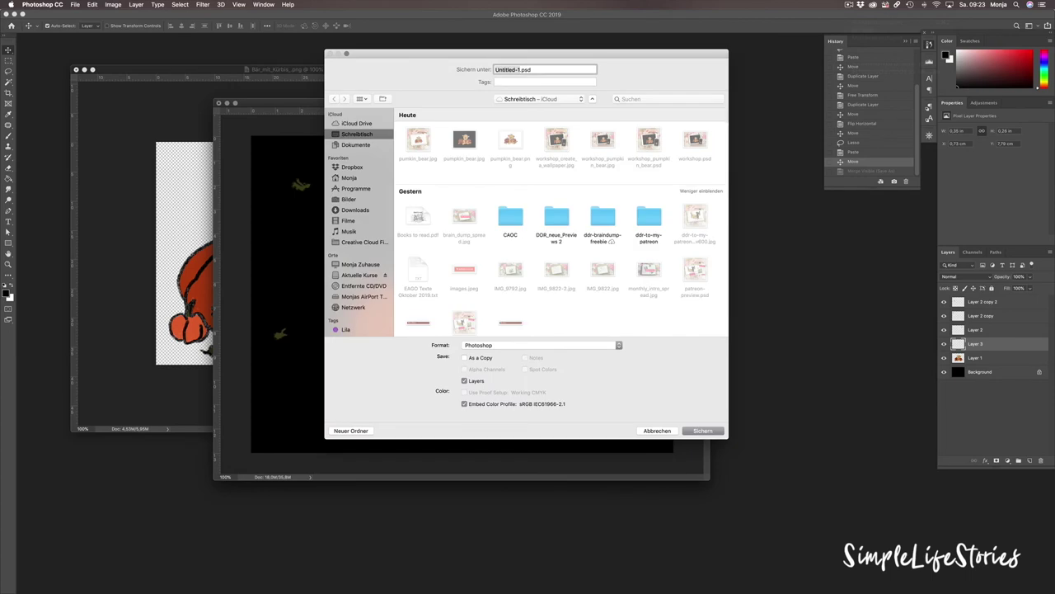
# Save the layered composition in Photoshop format as pumpkin_bear, dropping the .jpg extension
pyautogui.write('pumpkin_bear.jpg')
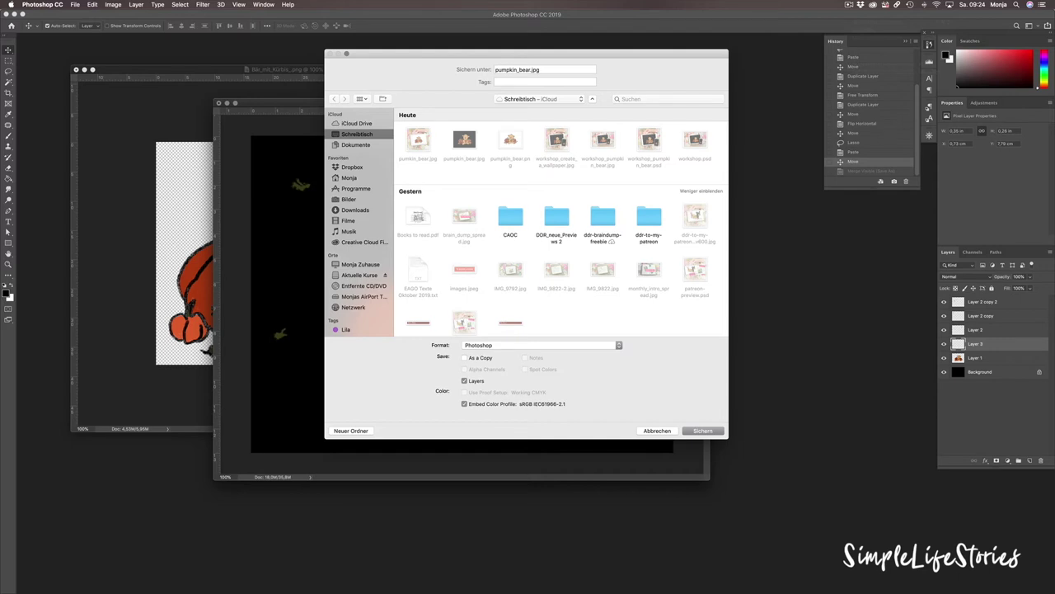
pyautogui.press('BackSpace')
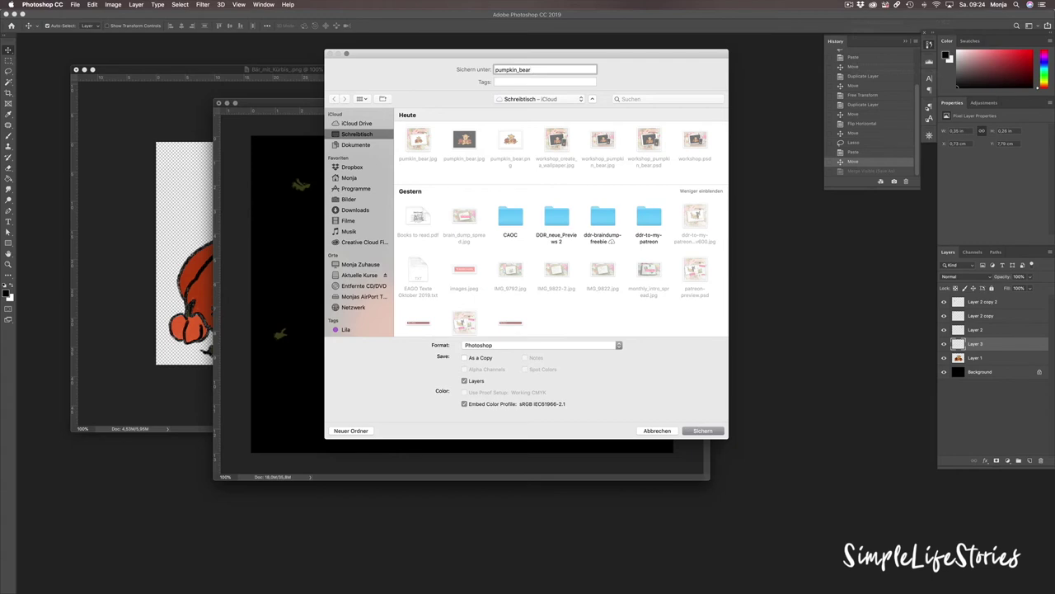
pyautogui.press('Return')
pyautogui.press('Return')
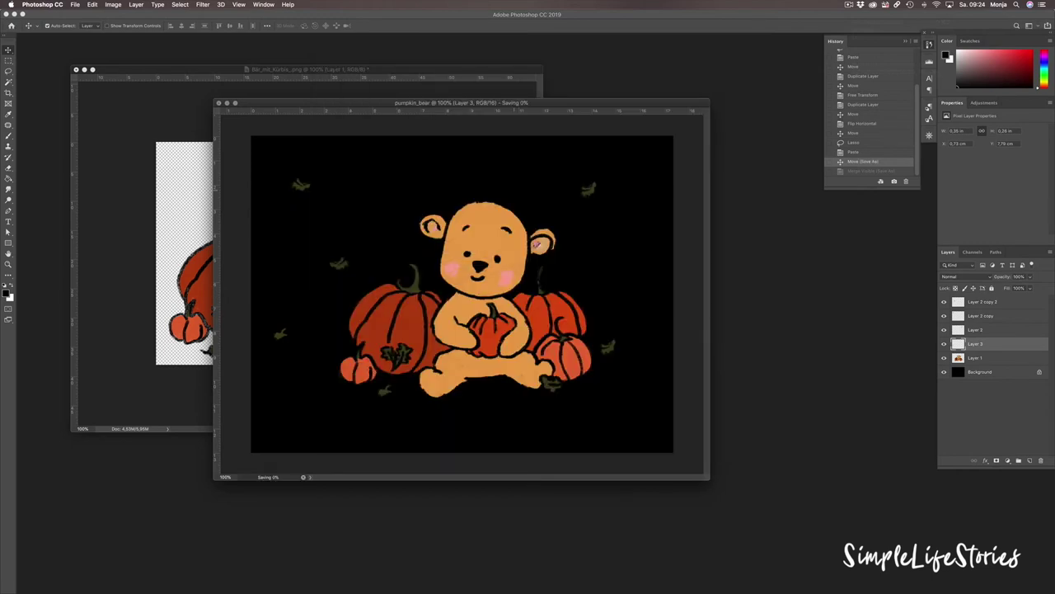